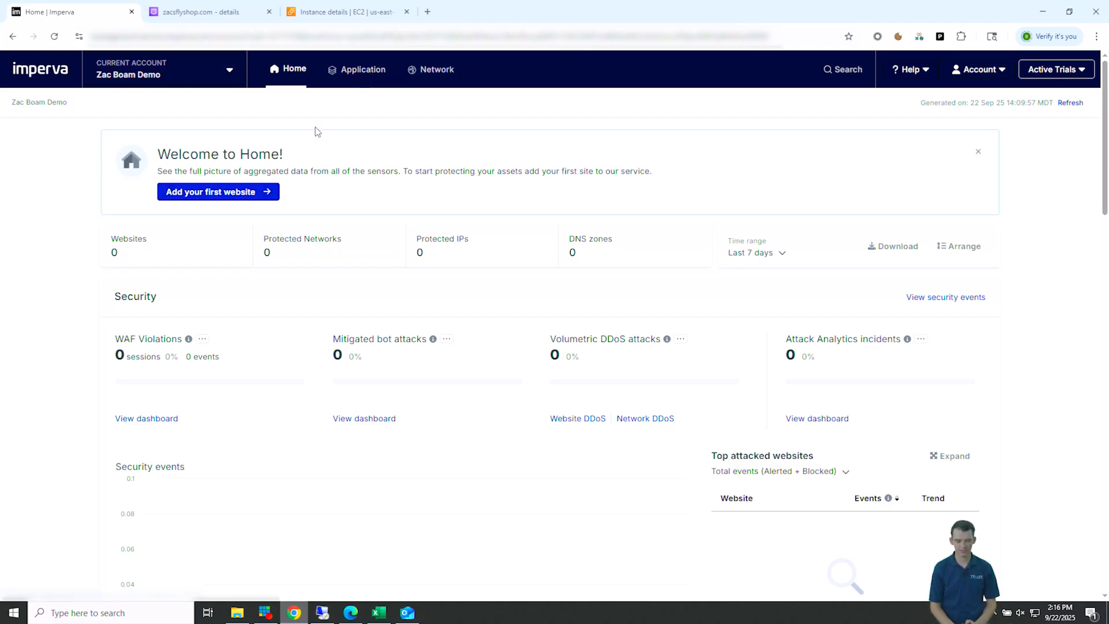
click(228, 197)
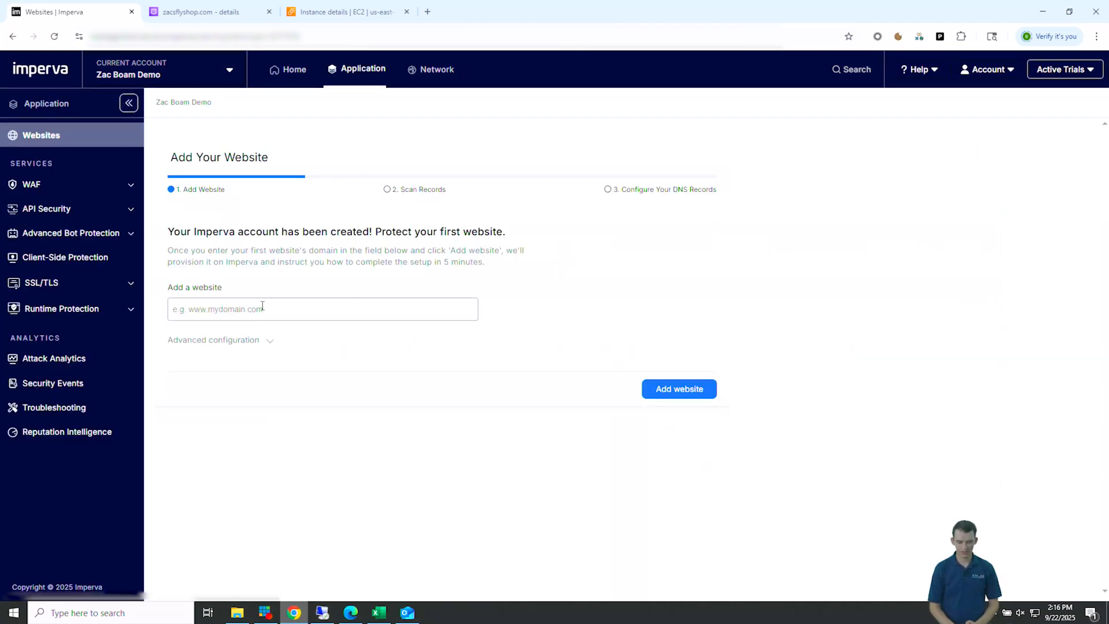
click(262, 308)
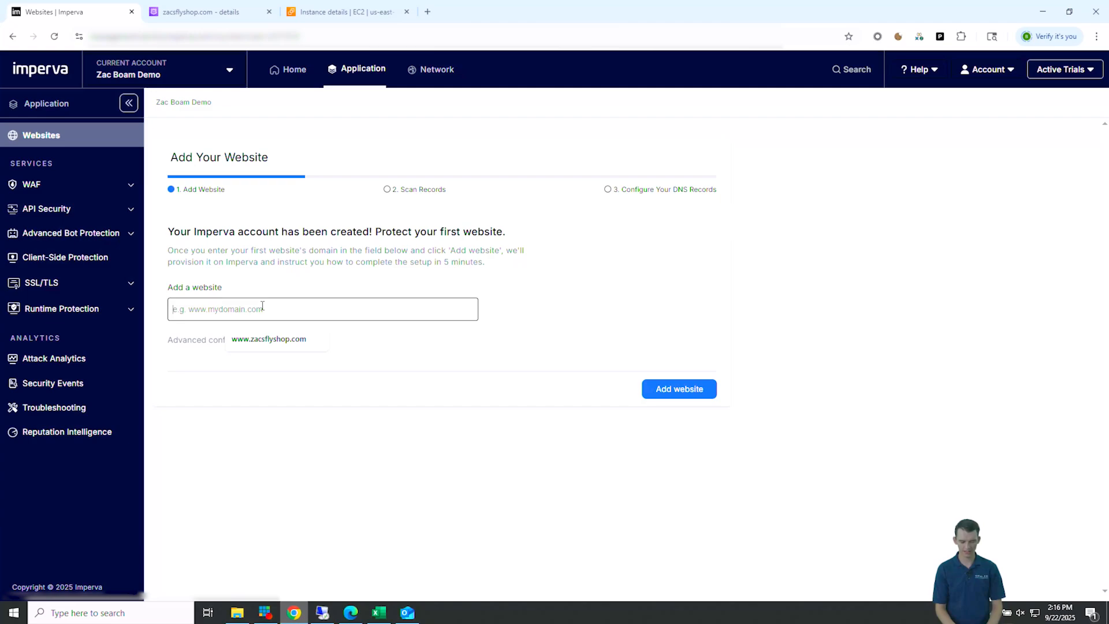
text(www.zacsflyshop.com)
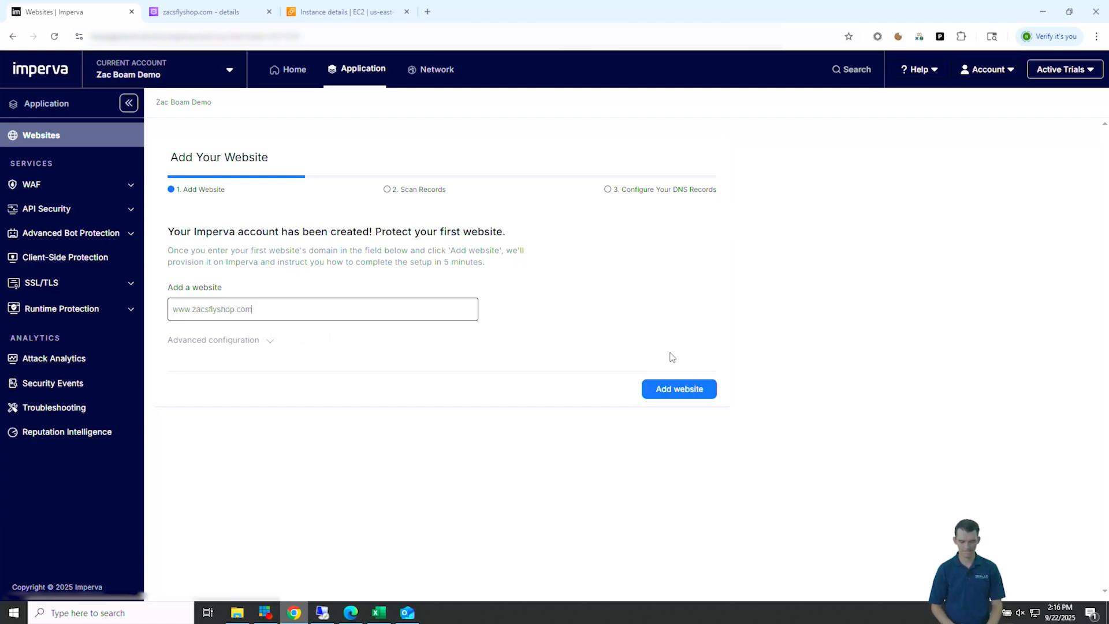
click(664, 394)
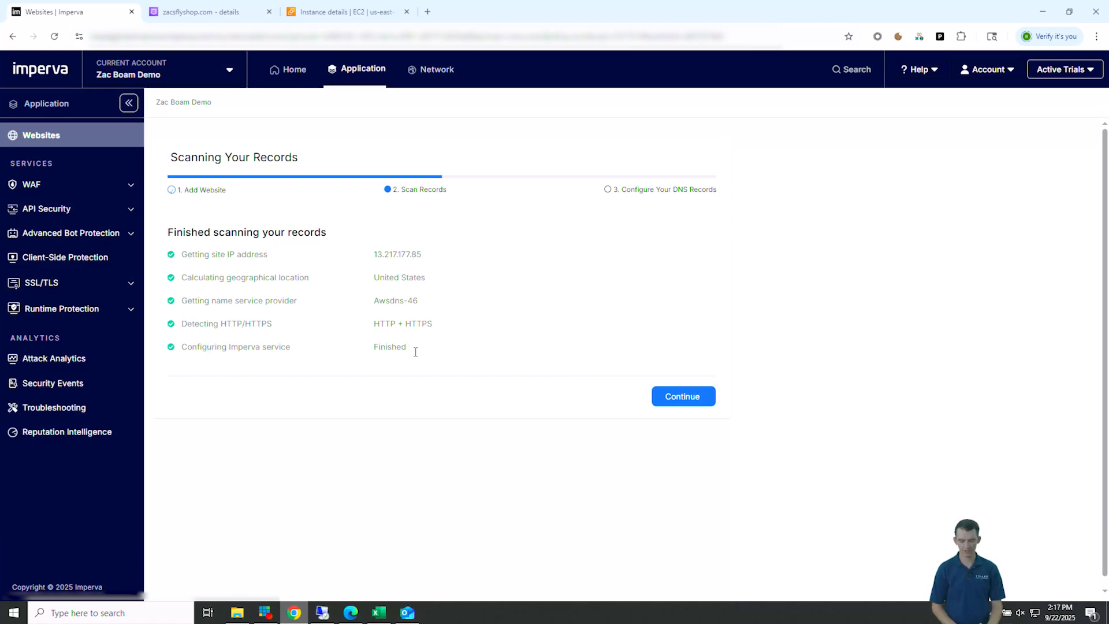
click(670, 400)
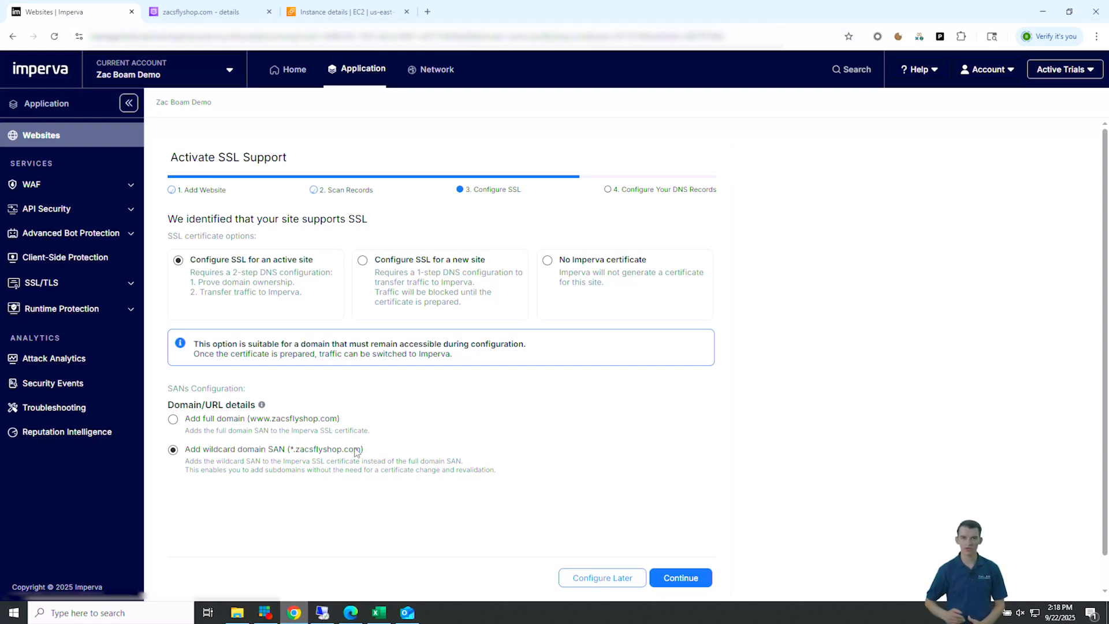
Step: Accept SSL for an active site with the wildcard SAN, and request the certificate by TXT record validation, leaving the DNS changes pending
click(674, 578)
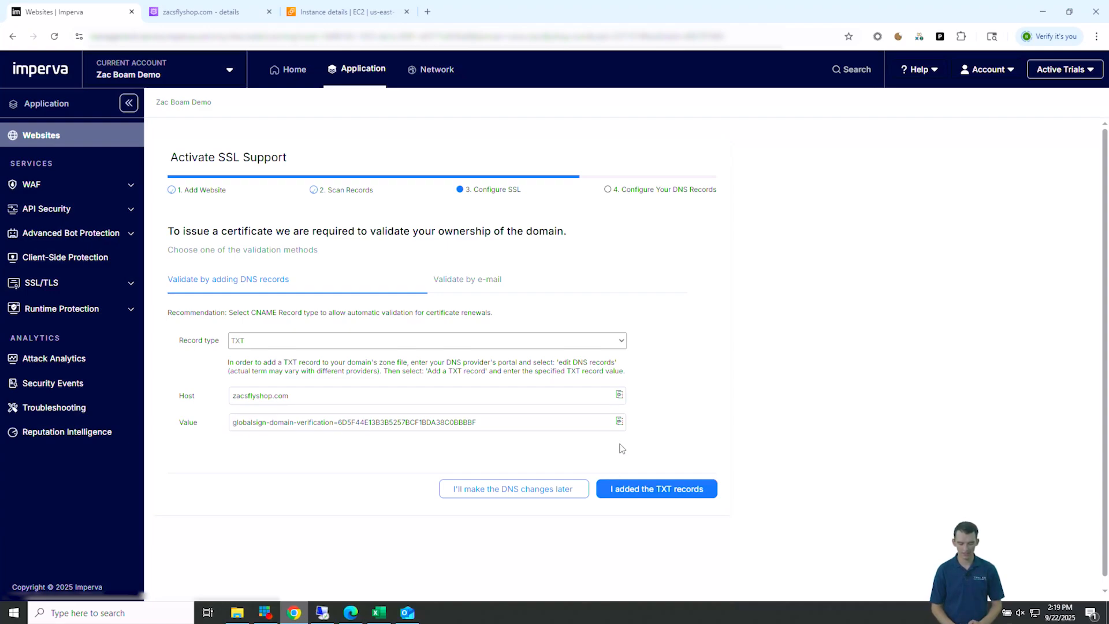
click(619, 423)
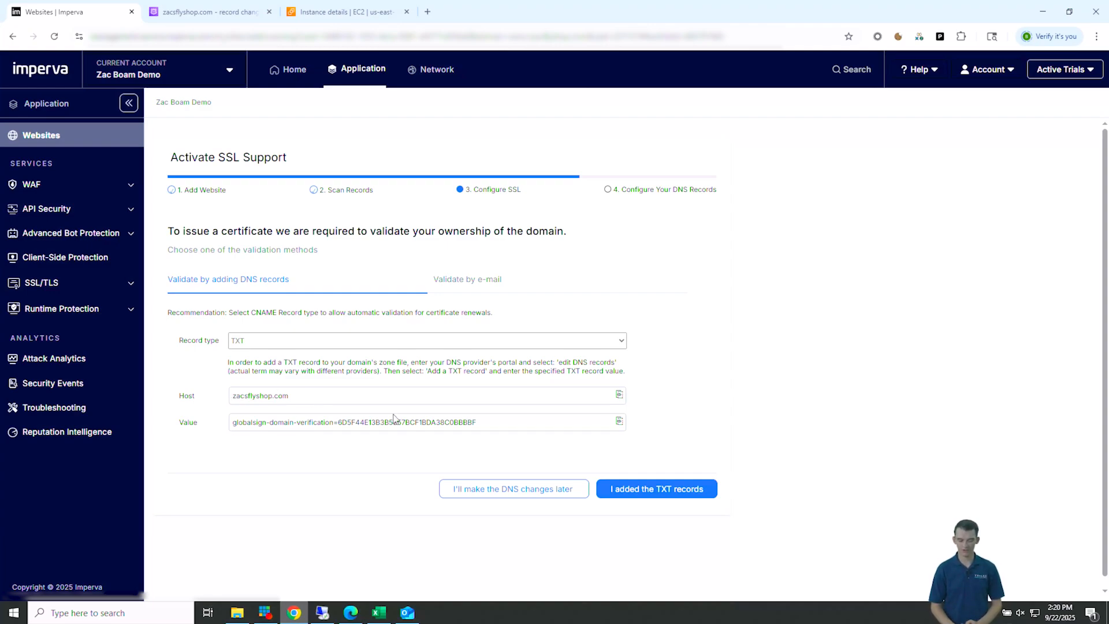
click(643, 488)
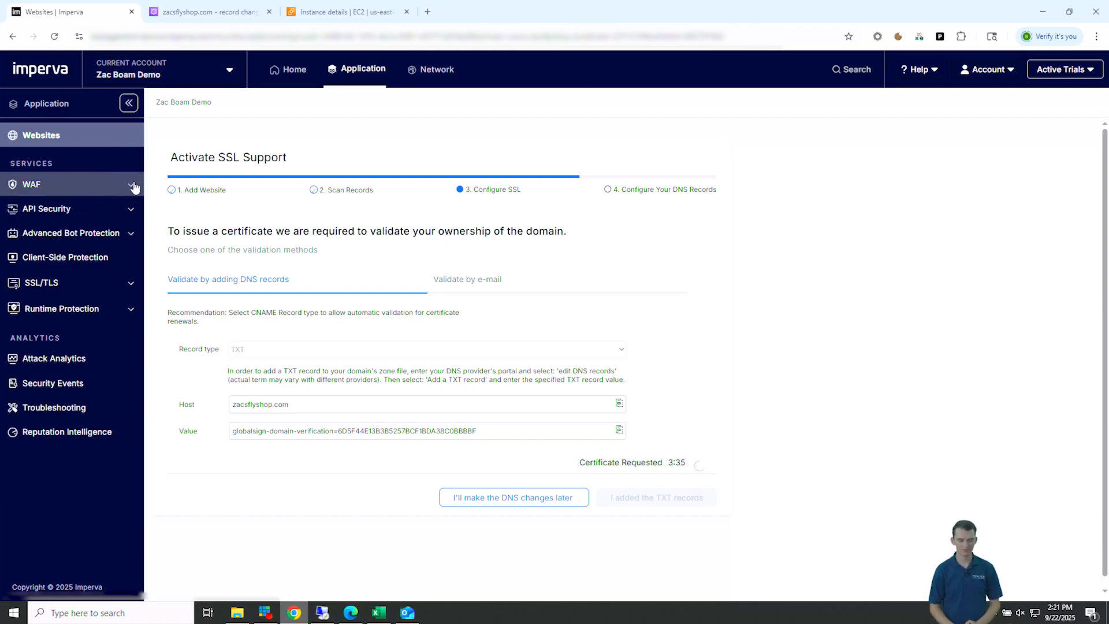
click(479, 499)
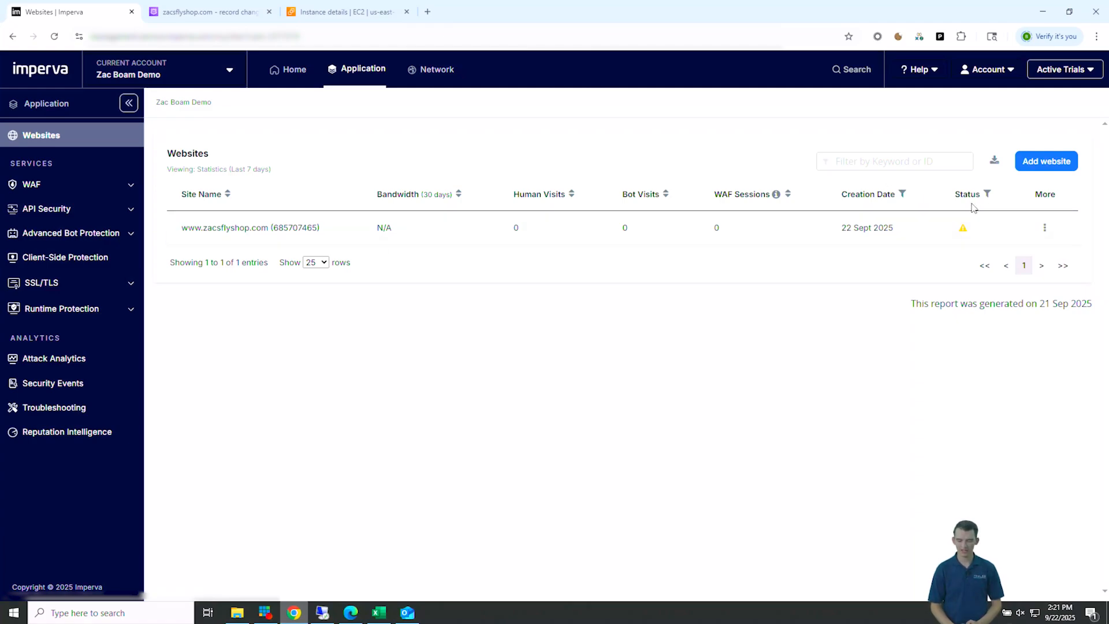
mouse_move(963, 232)
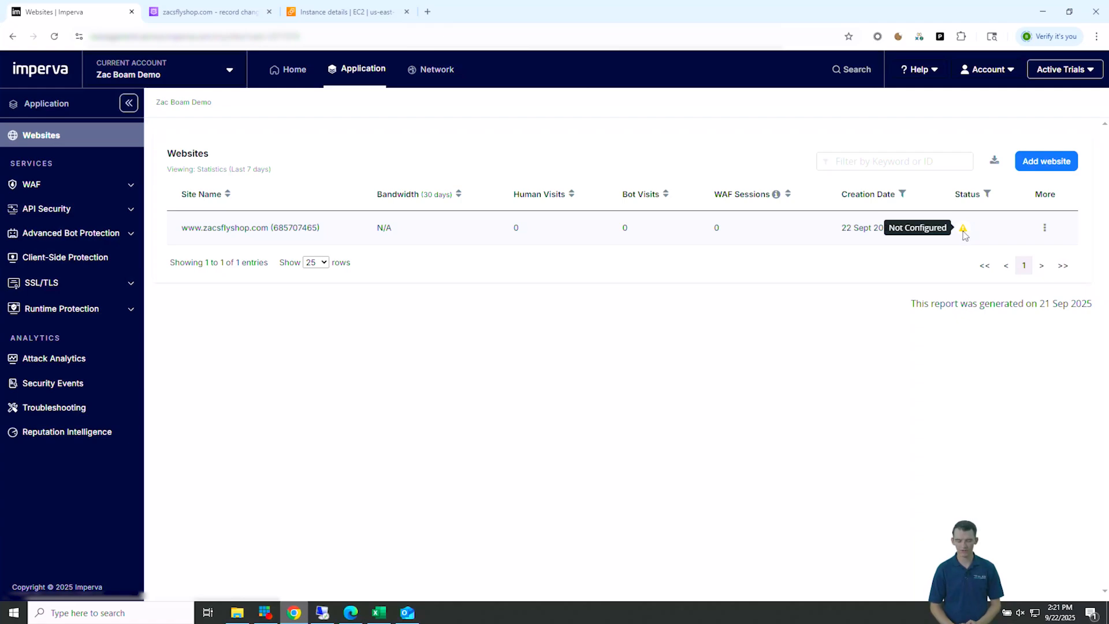
right_click(964, 232)
click(649, 373)
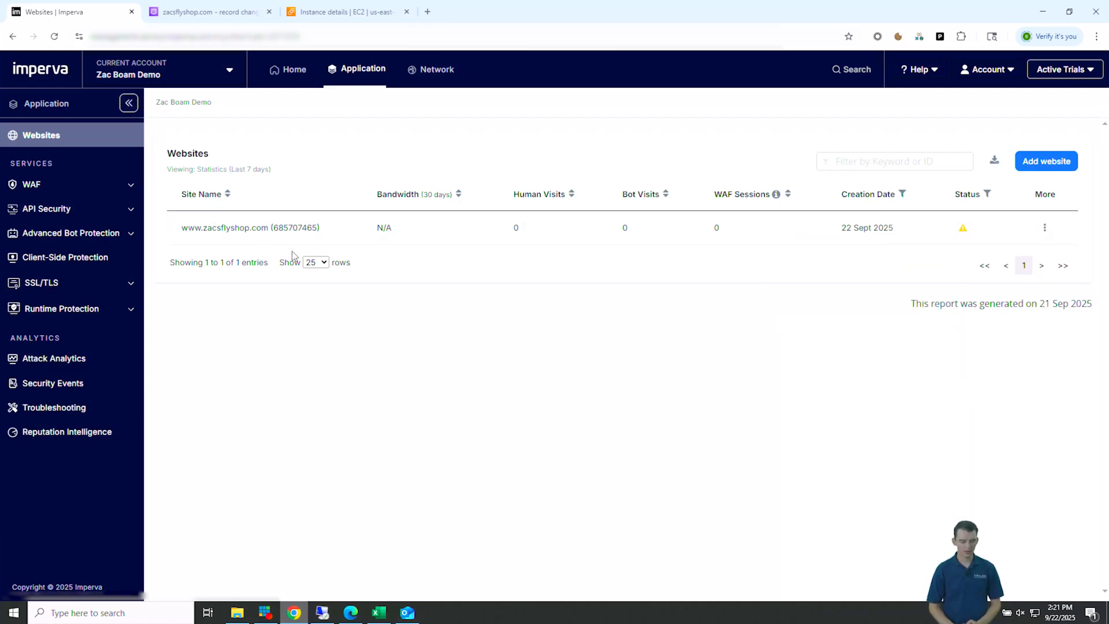
click(238, 230)
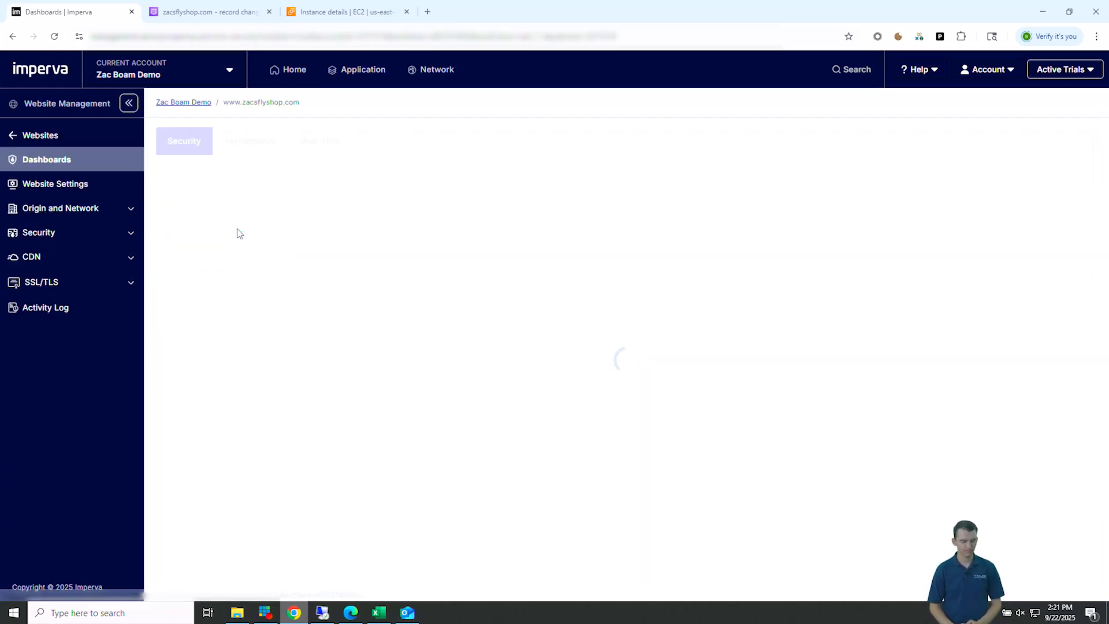
click(88, 215)
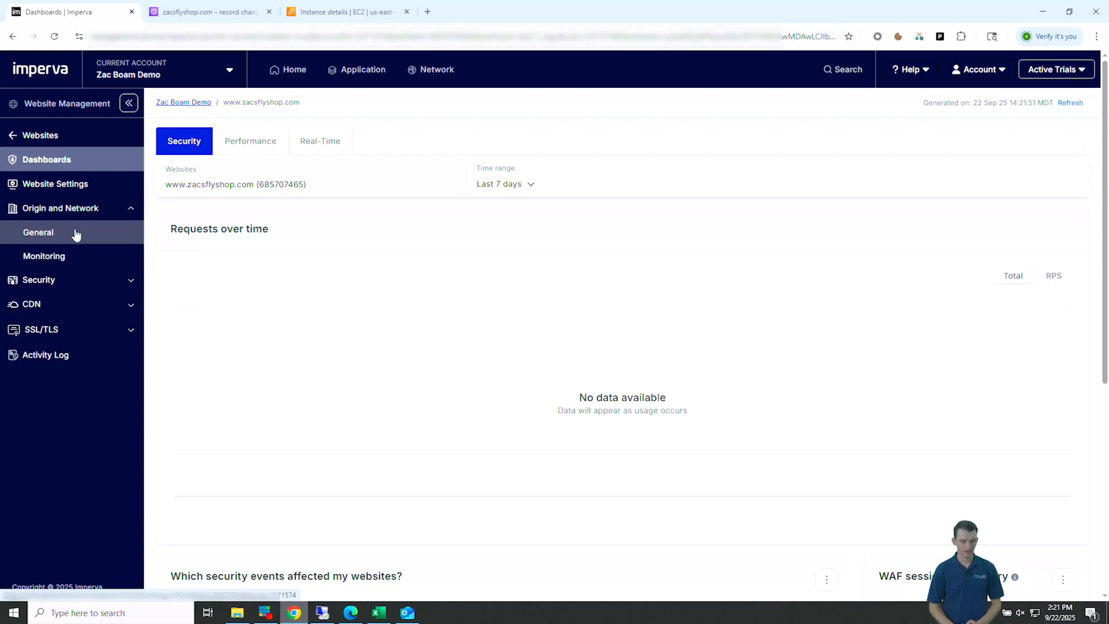
click(75, 233)
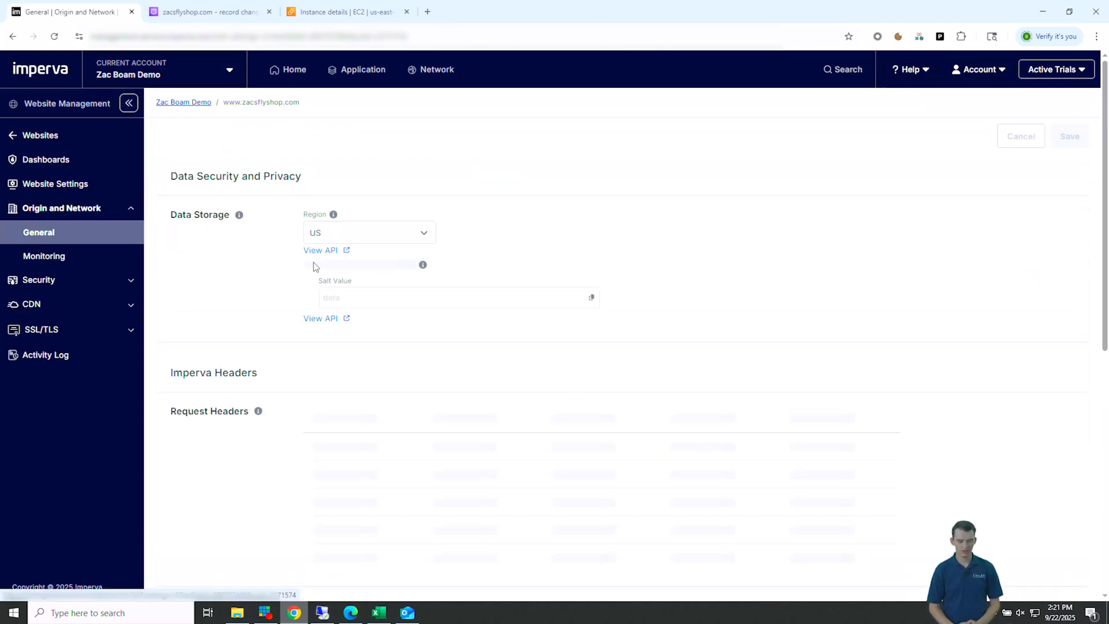
scroll(315, 266, down, 1)
scroll(315, 265, down, 5)
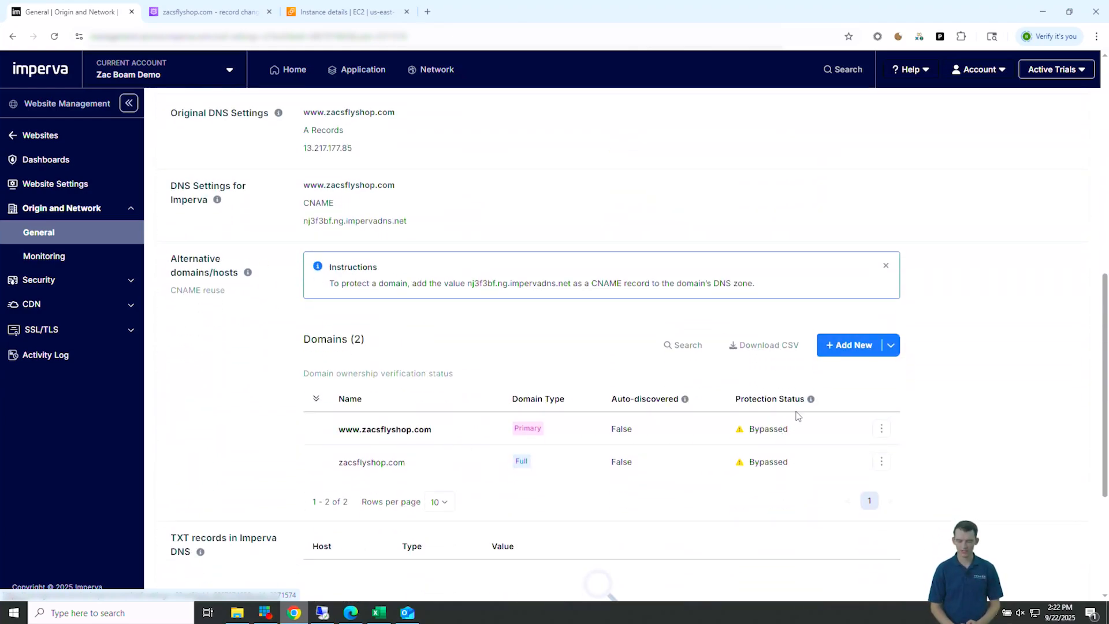
scroll(748, 358, up, 1)
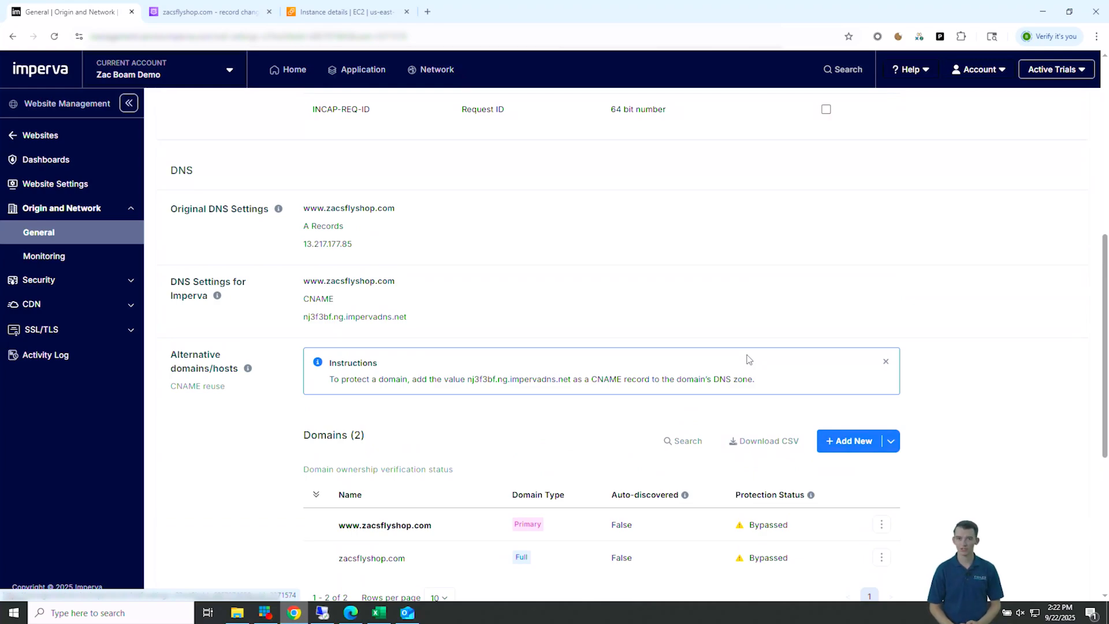
scroll(746, 359, up, 1)
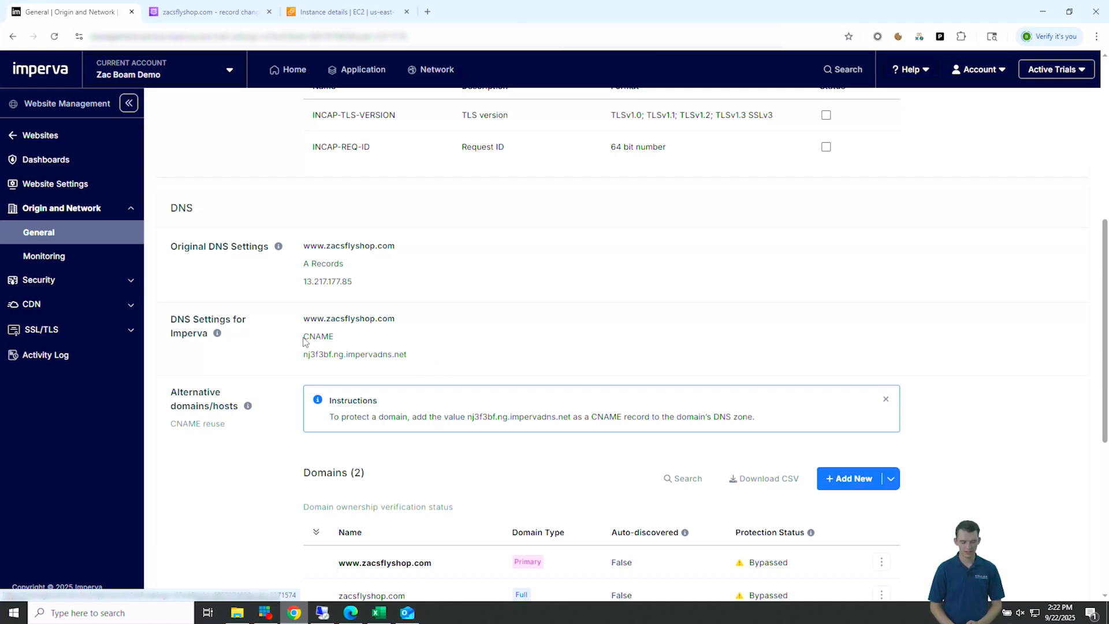
Step: Compare the site's original A record with the hostname and CNAME target in the DNS settings for Imperva
drag(300, 341, 412, 354)
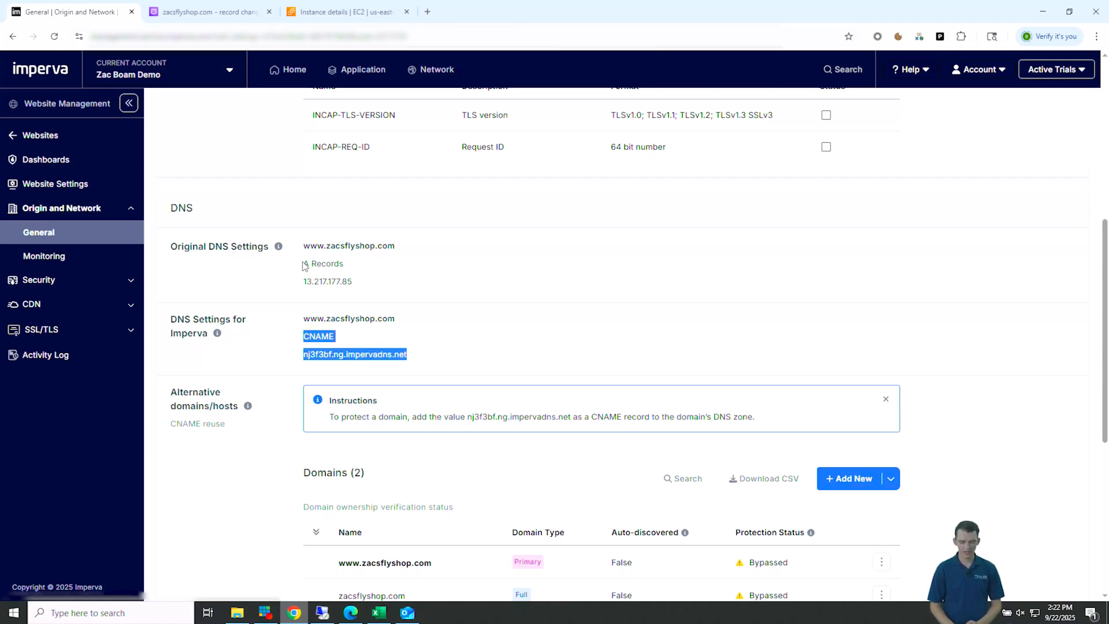
drag(302, 264, 367, 290)
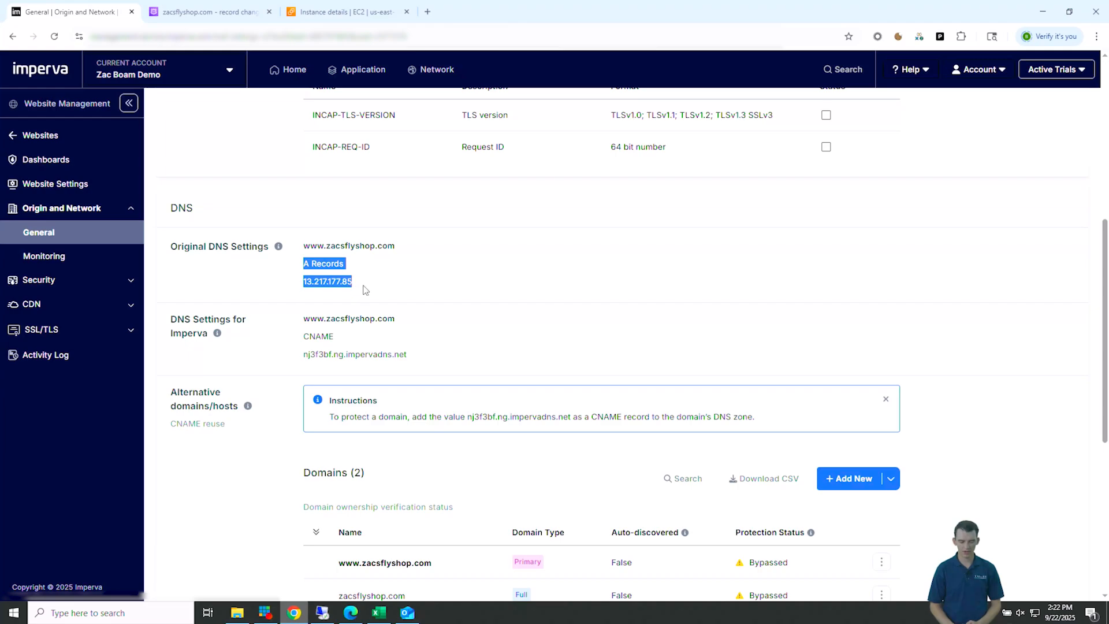
click(332, 298)
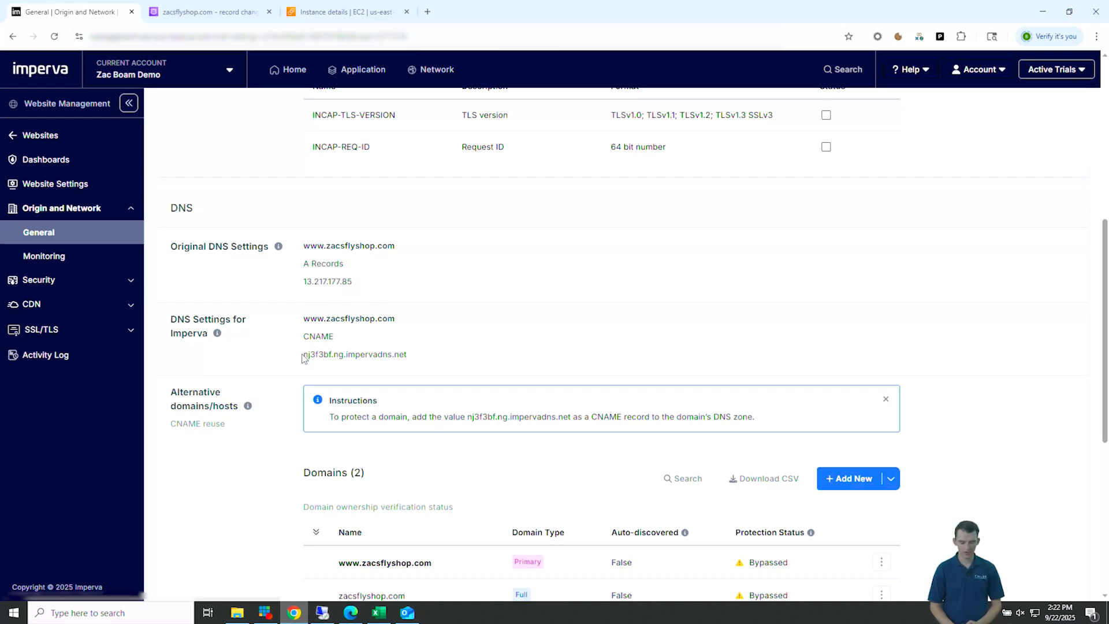
drag(304, 355, 410, 356)
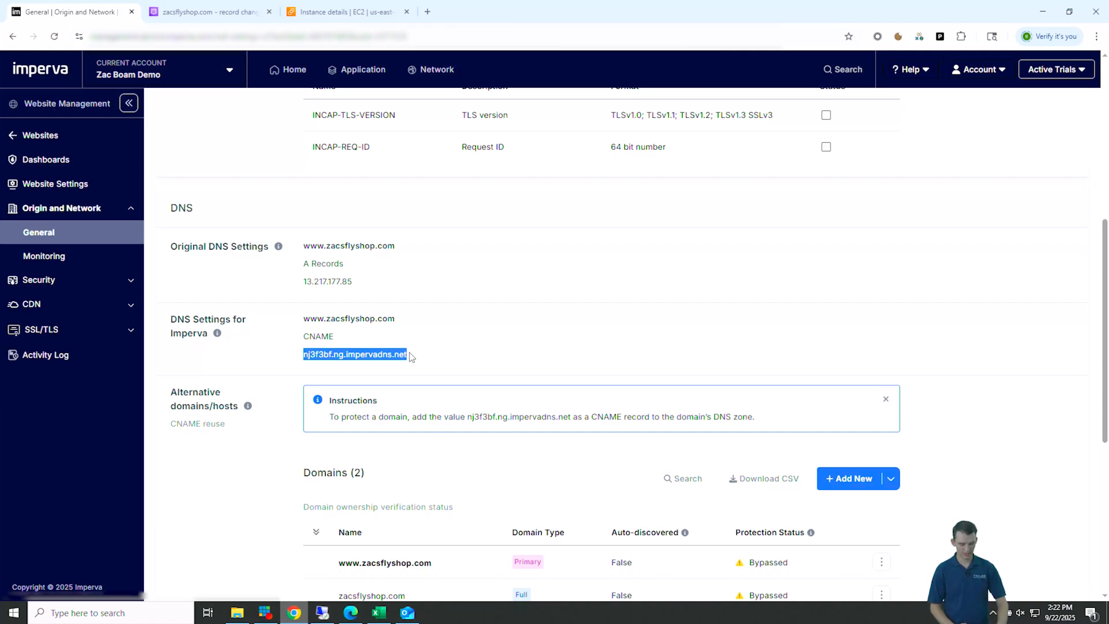
click(468, 346)
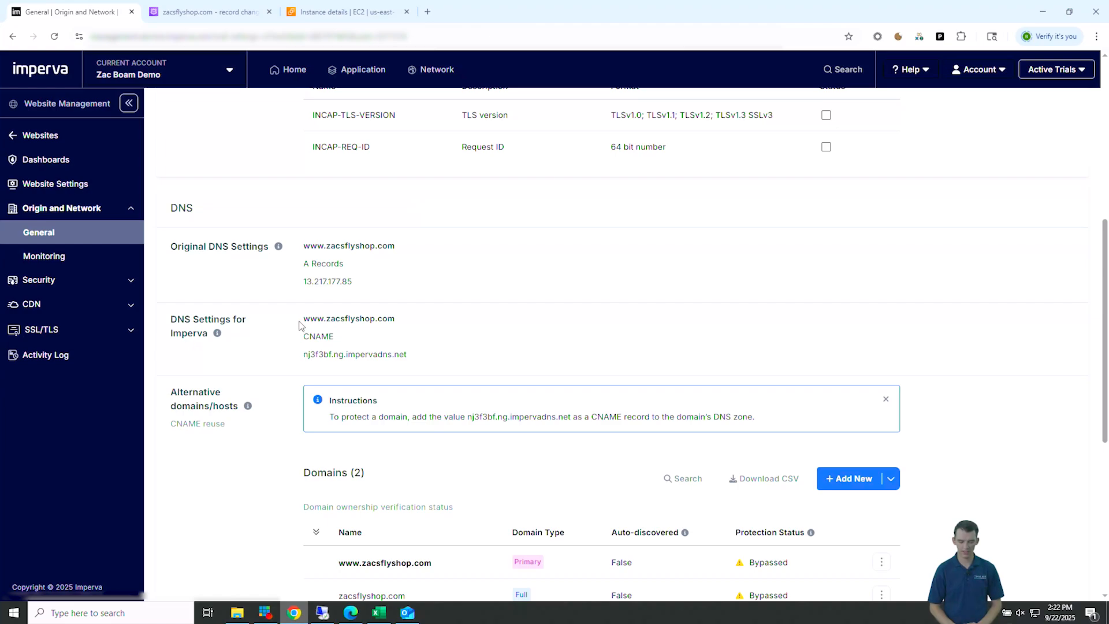
drag(299, 321, 403, 325)
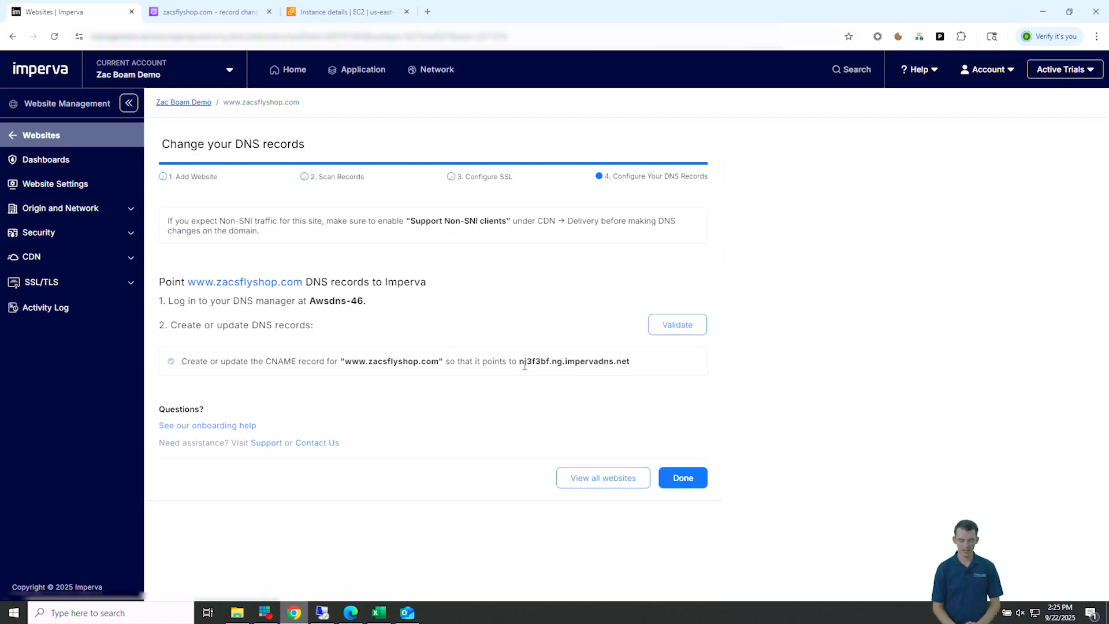
drag(521, 362, 632, 363)
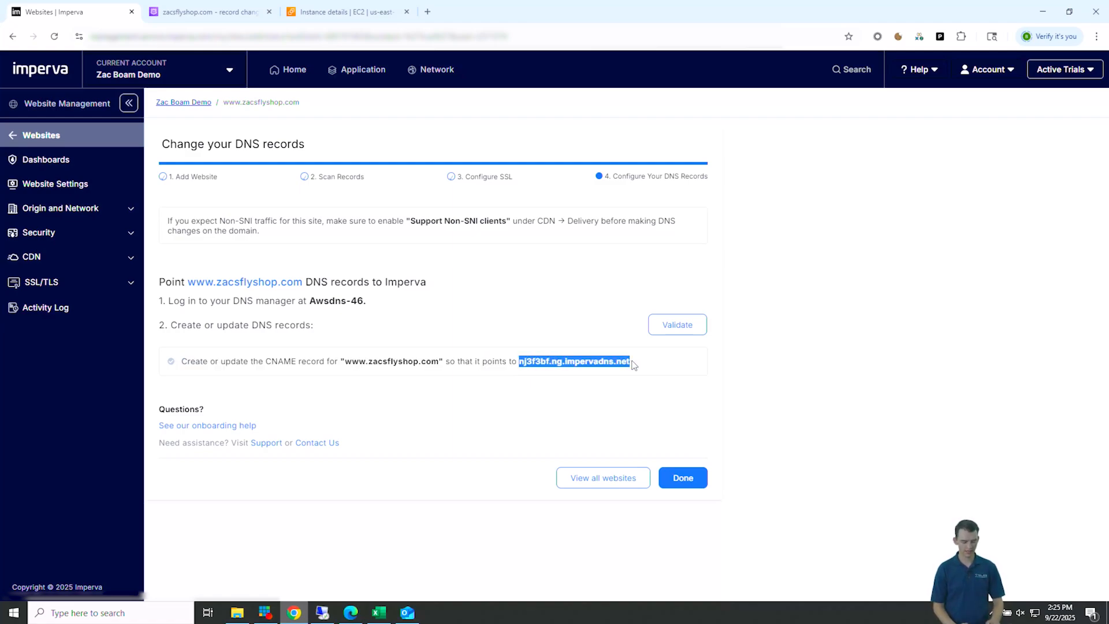
click(687, 386)
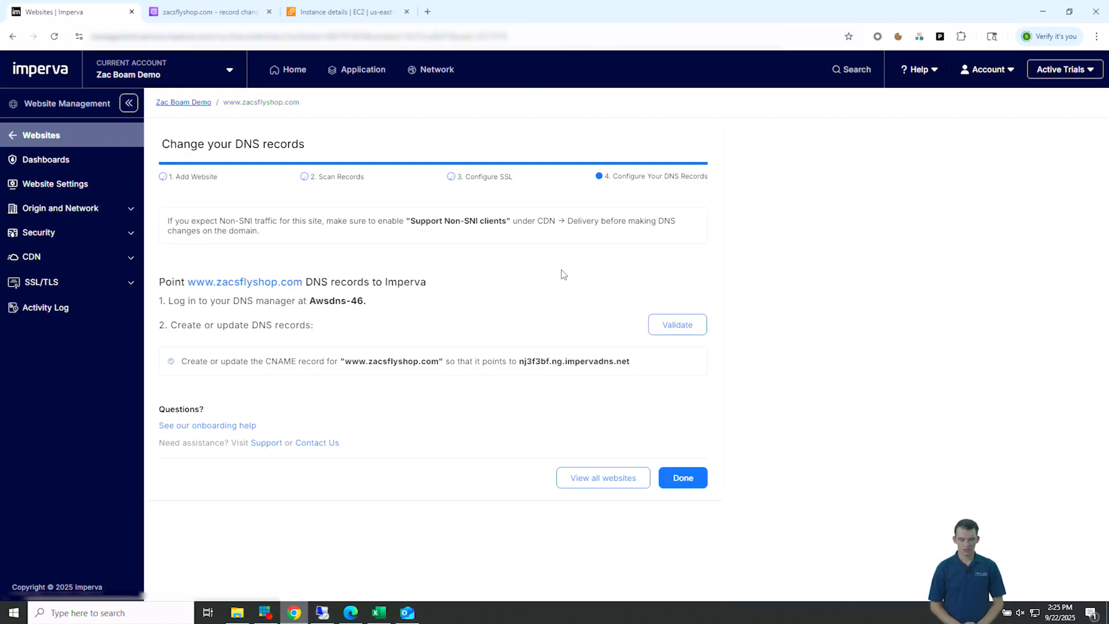
click(364, 85)
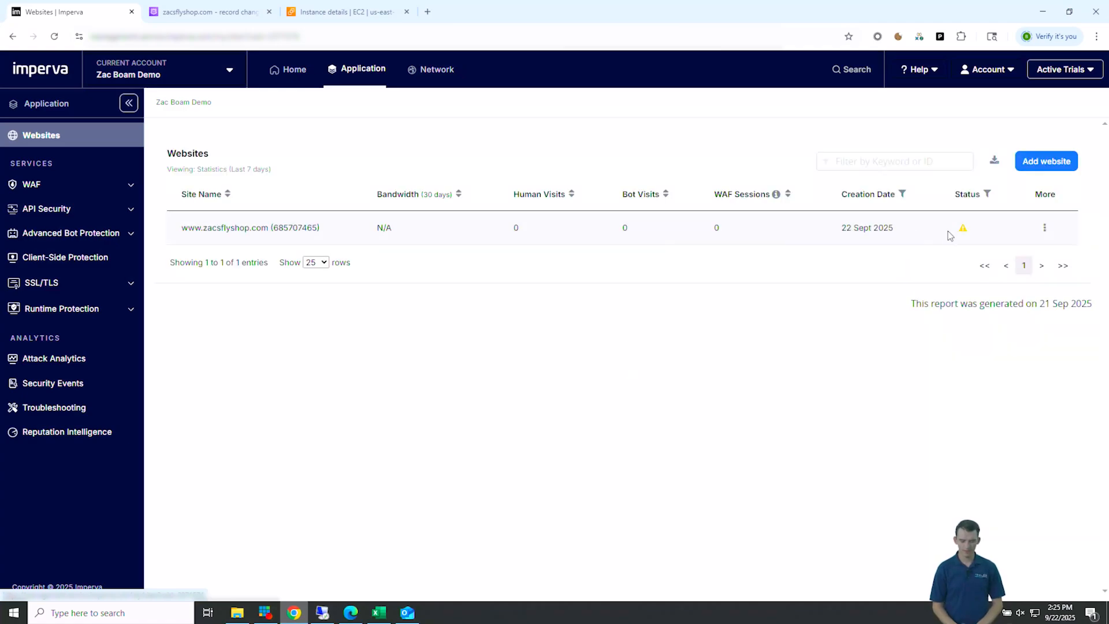
click(961, 231)
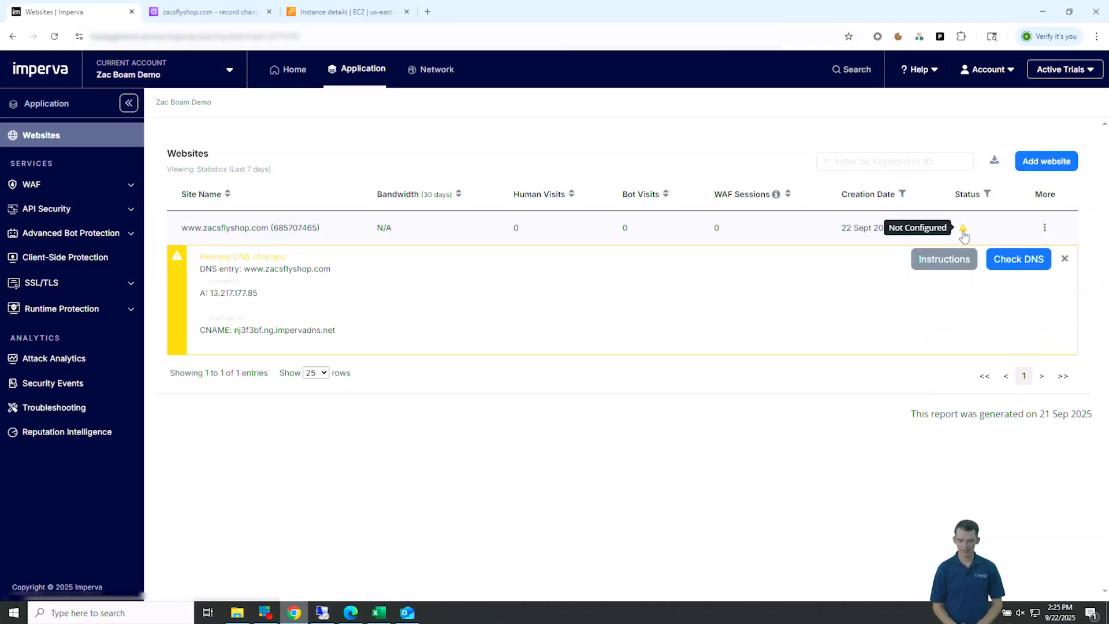
click(1028, 268)
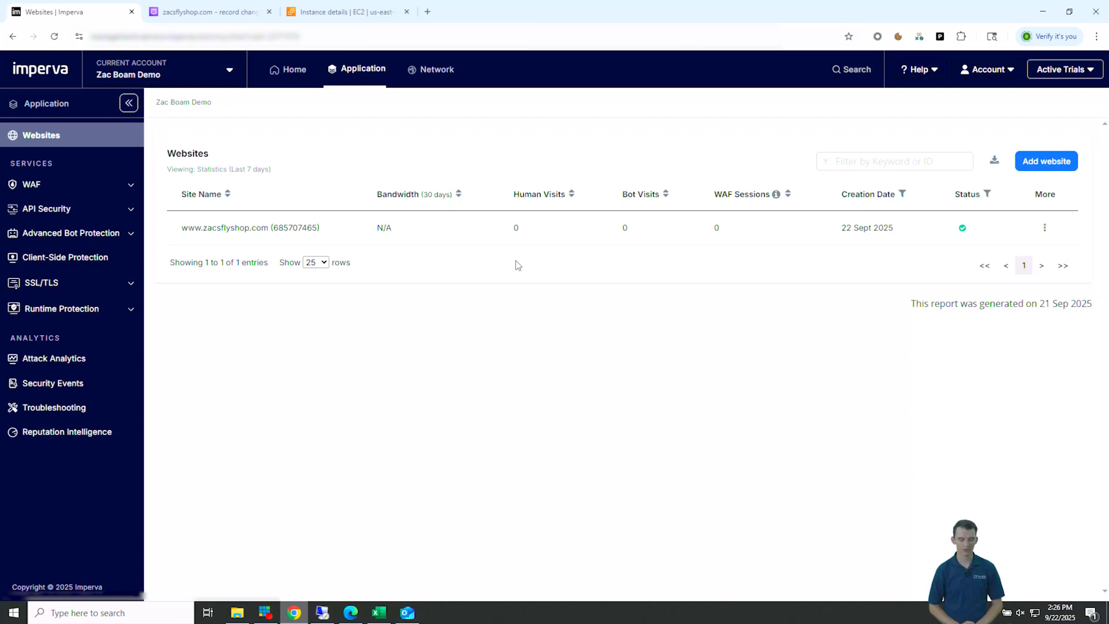
click(428, 11)
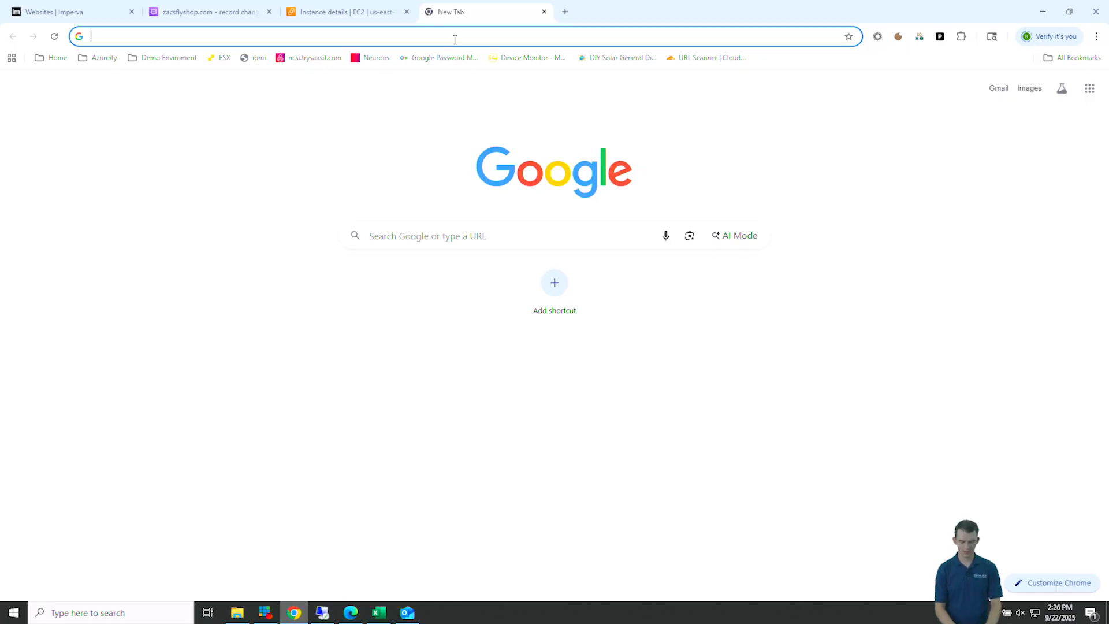
text(www.)
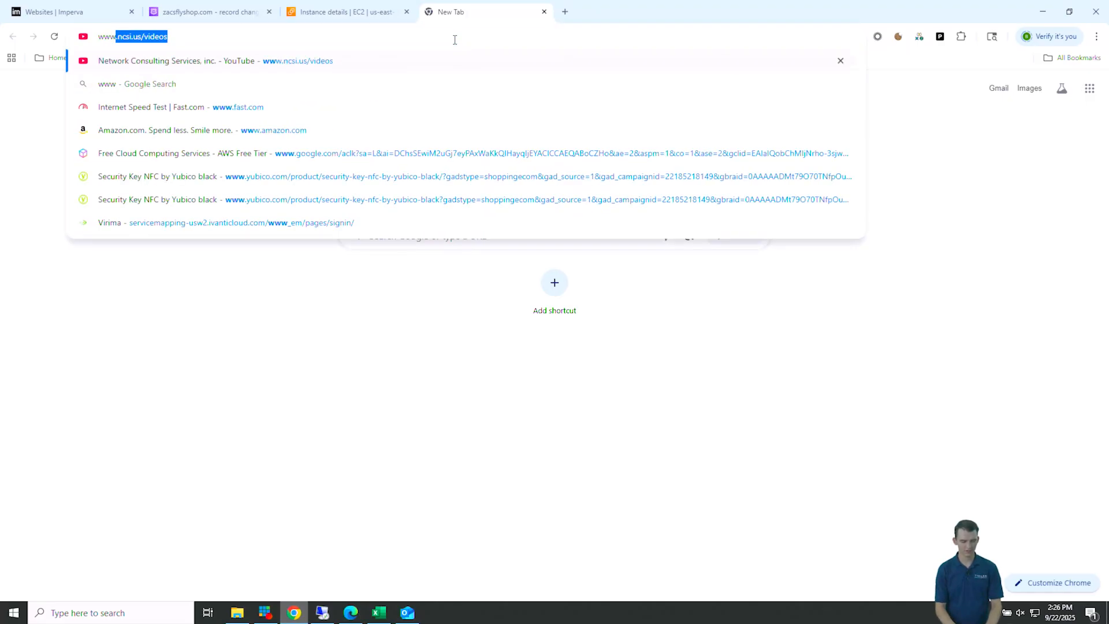
text(zacsflyshop.com)
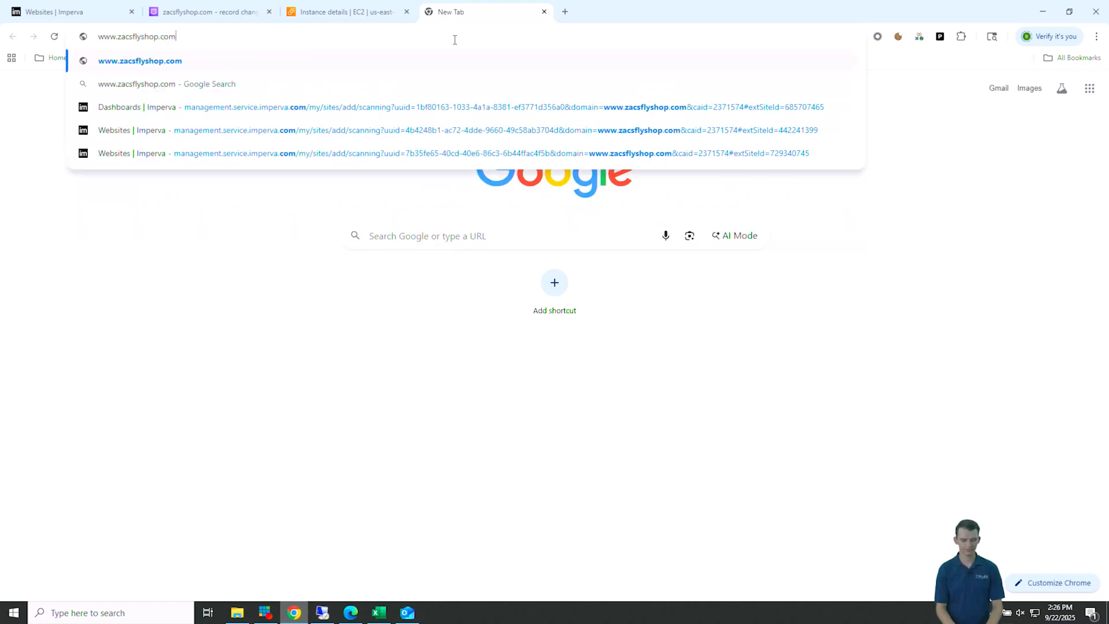
key(Return)
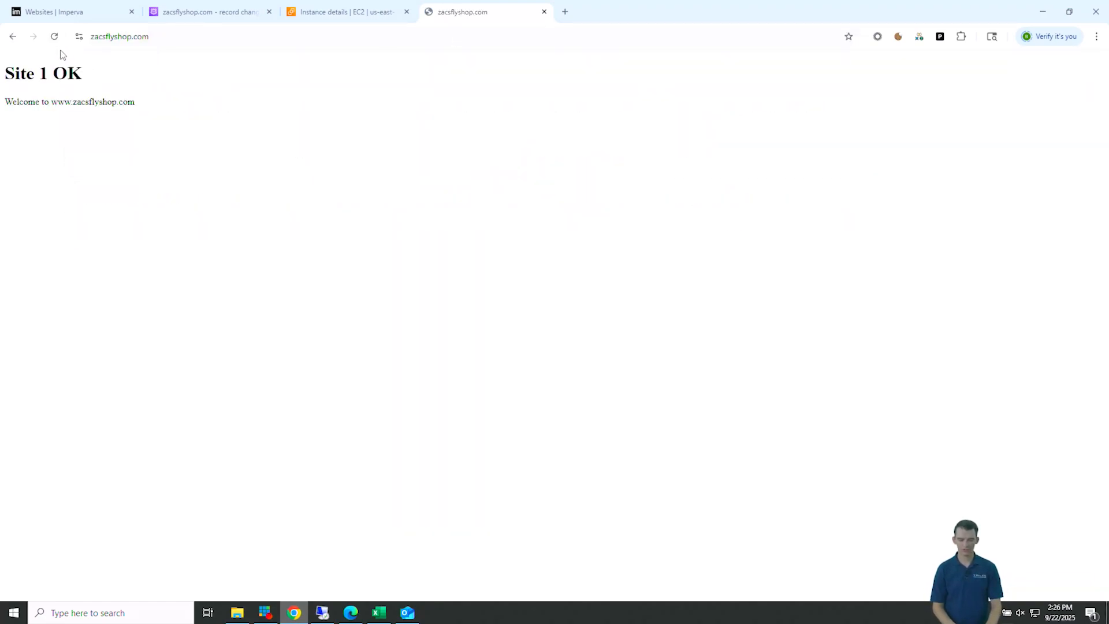
Step: Inspect the site's security certificate, examine its issuer details, and close the certificate viewer
click(78, 37)
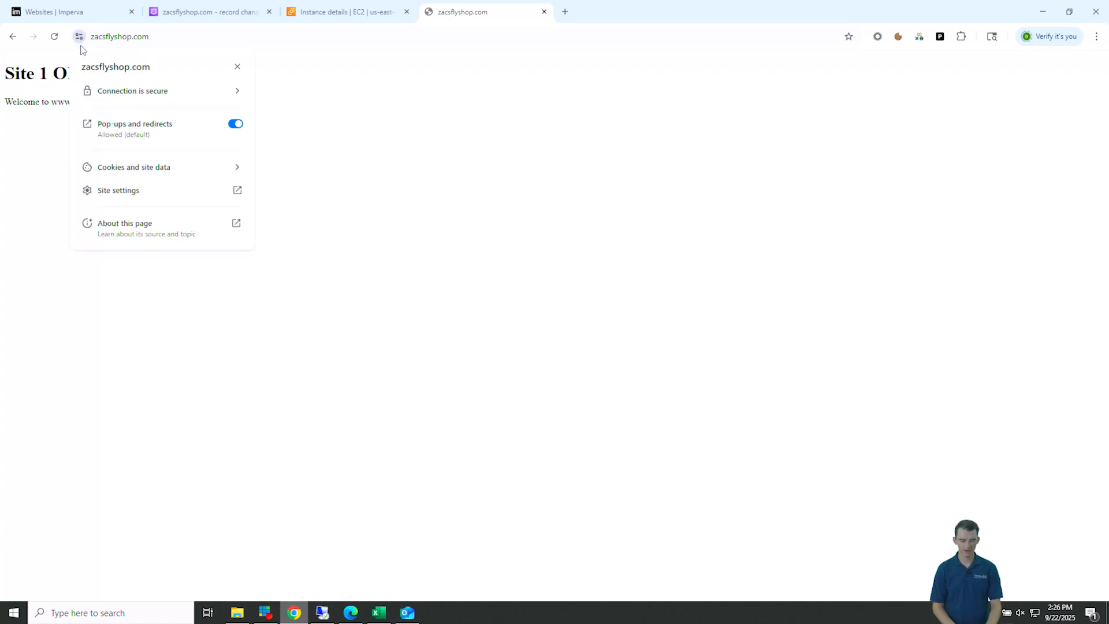
click(122, 103)
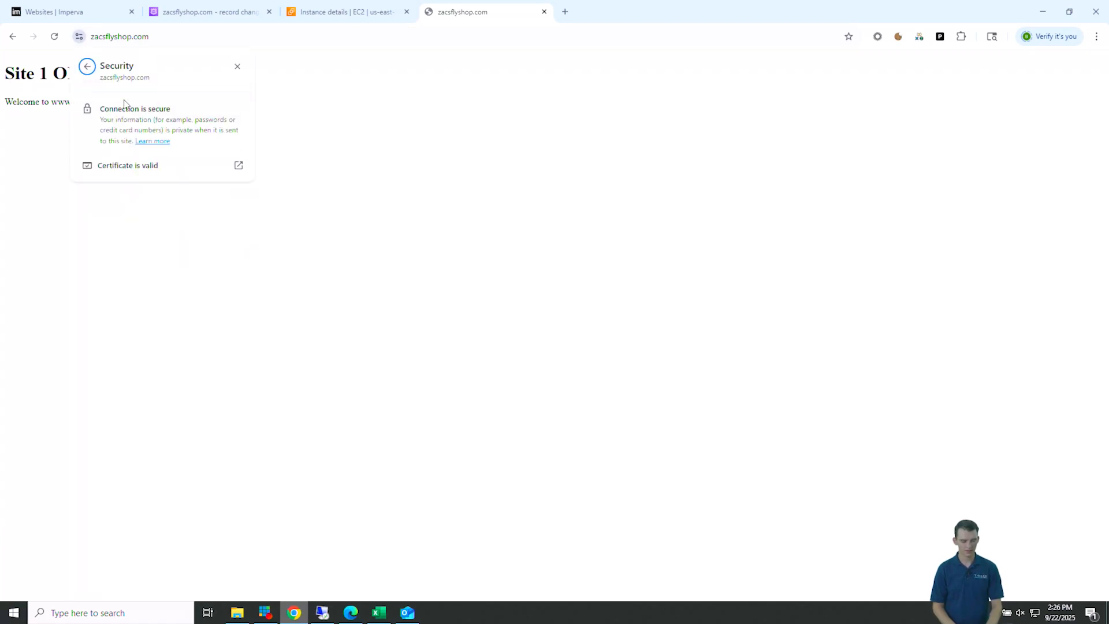
click(119, 156)
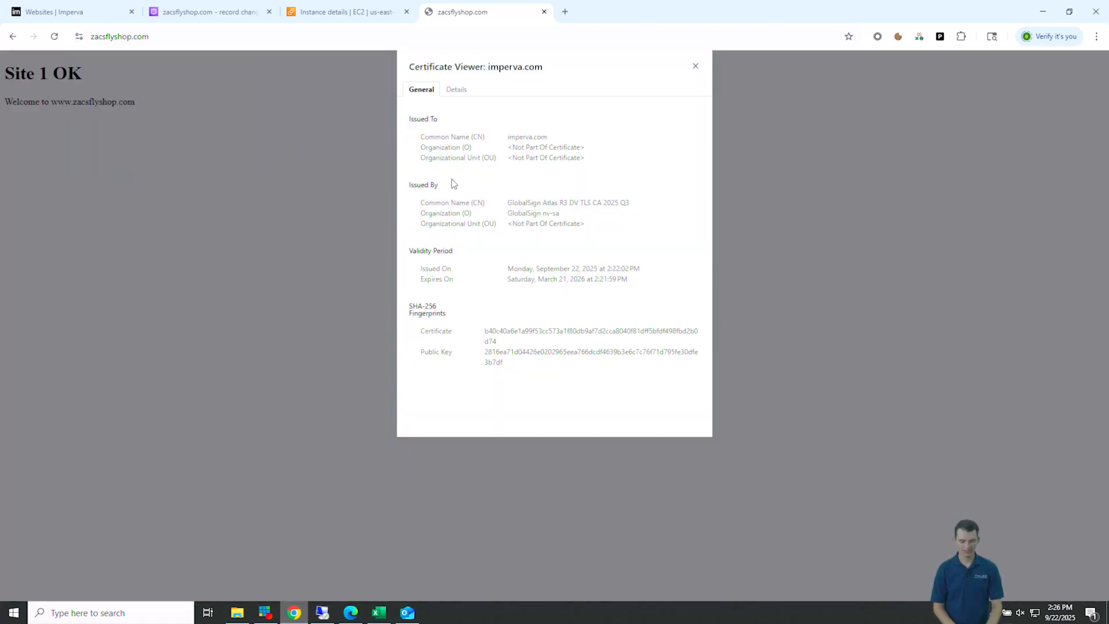
drag(506, 204, 589, 224)
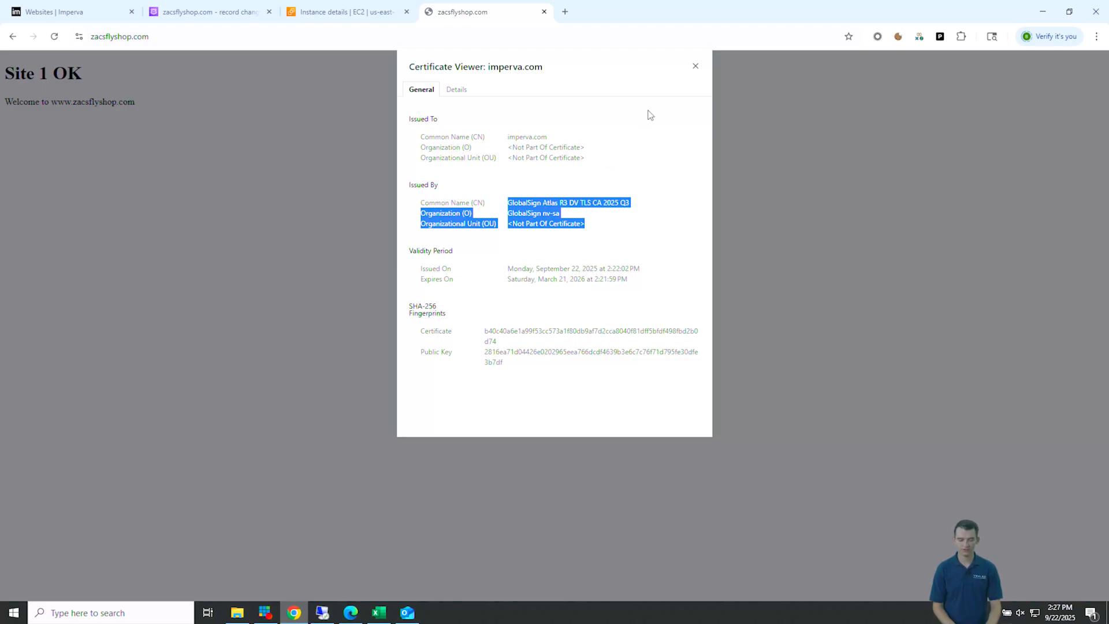
click(696, 67)
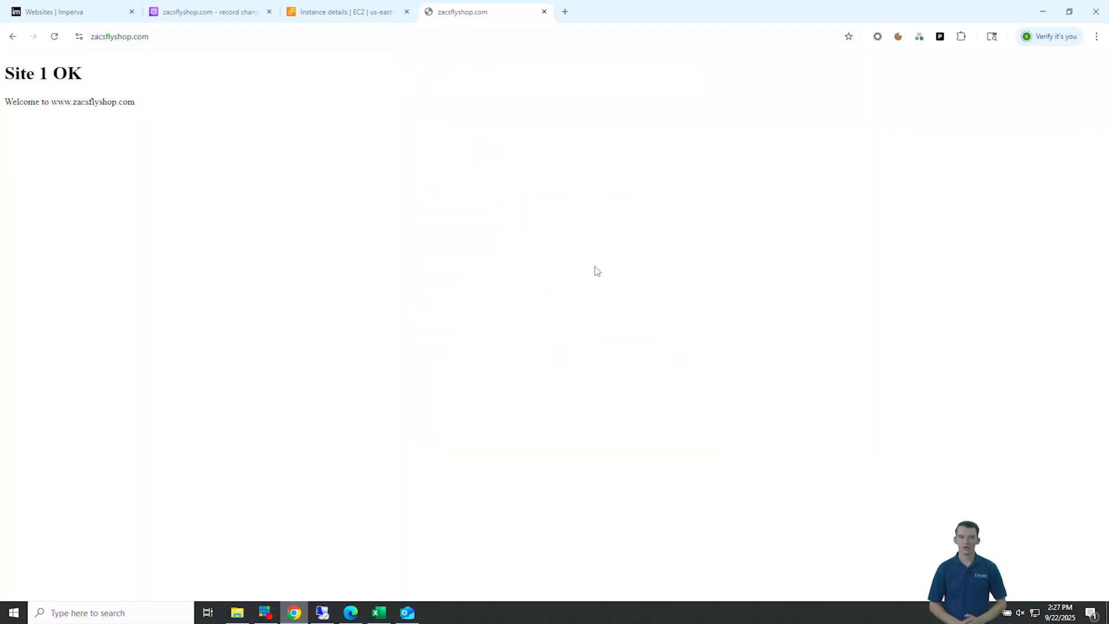